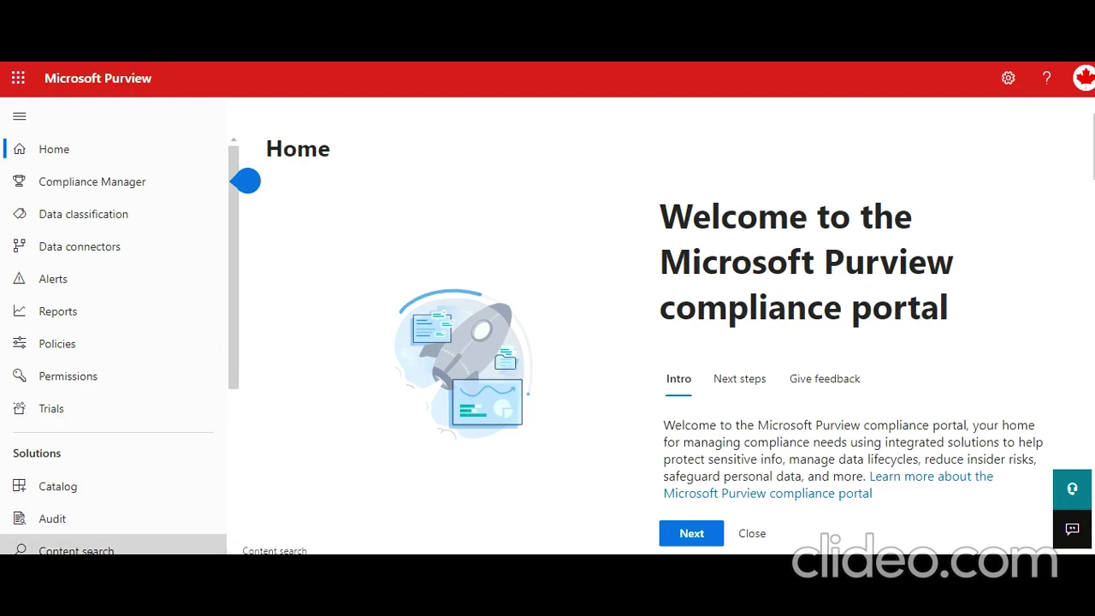
Create a new content search named Mailboxexport and proceed to its locations.
click(76, 547)
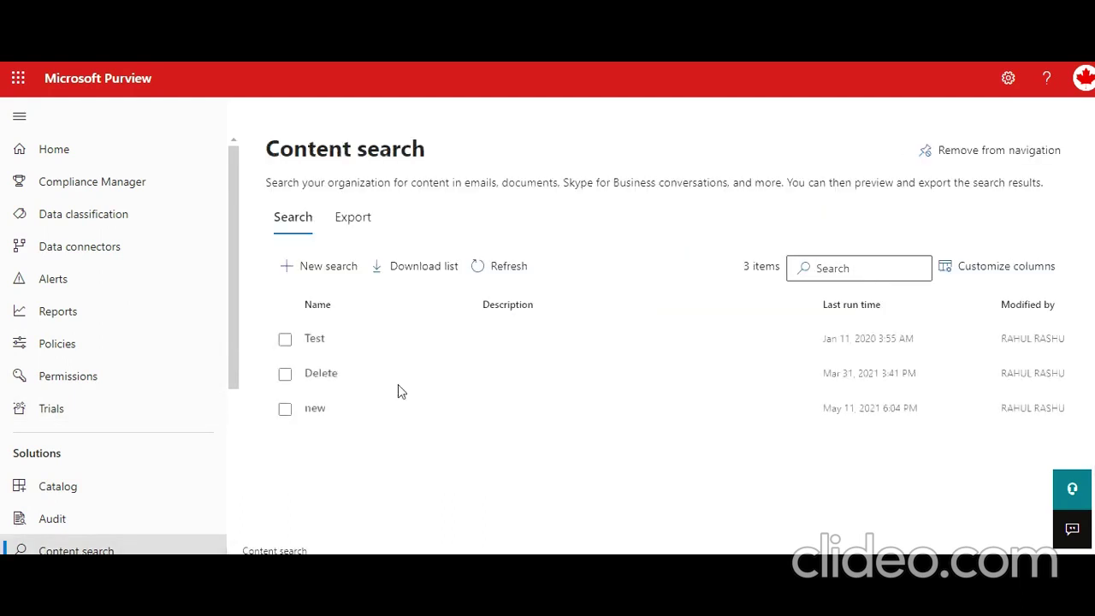
click(351, 267)
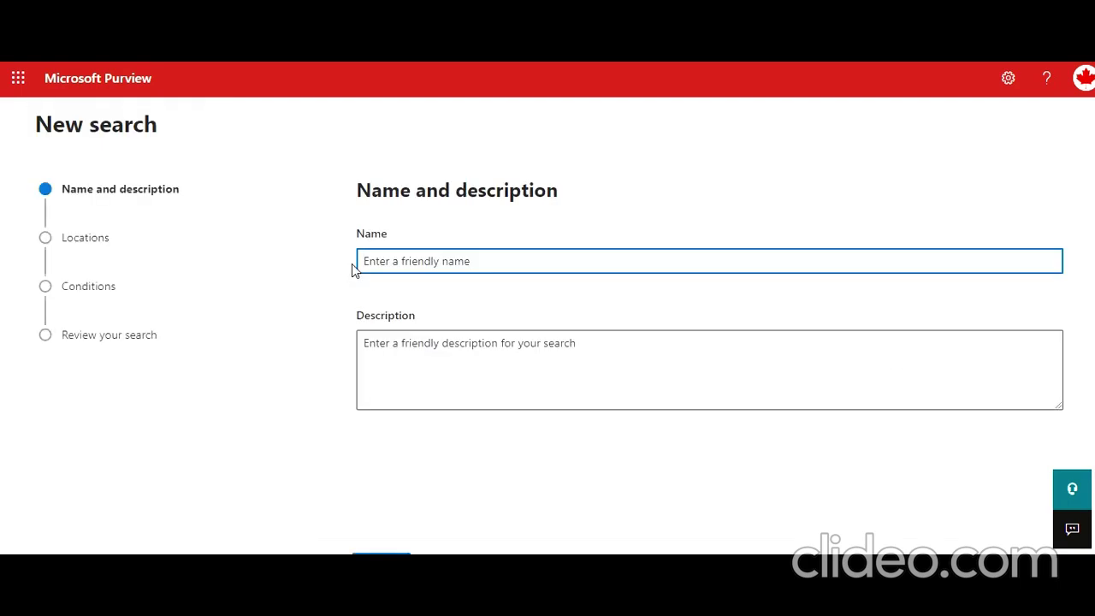
text(Mailboxexport)
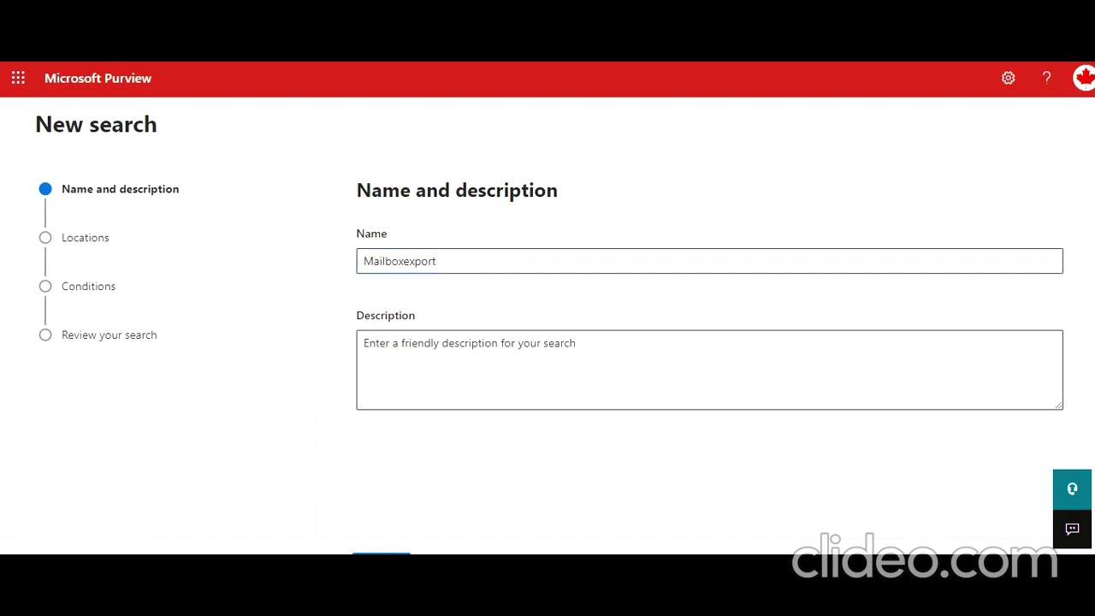
click(382, 553)
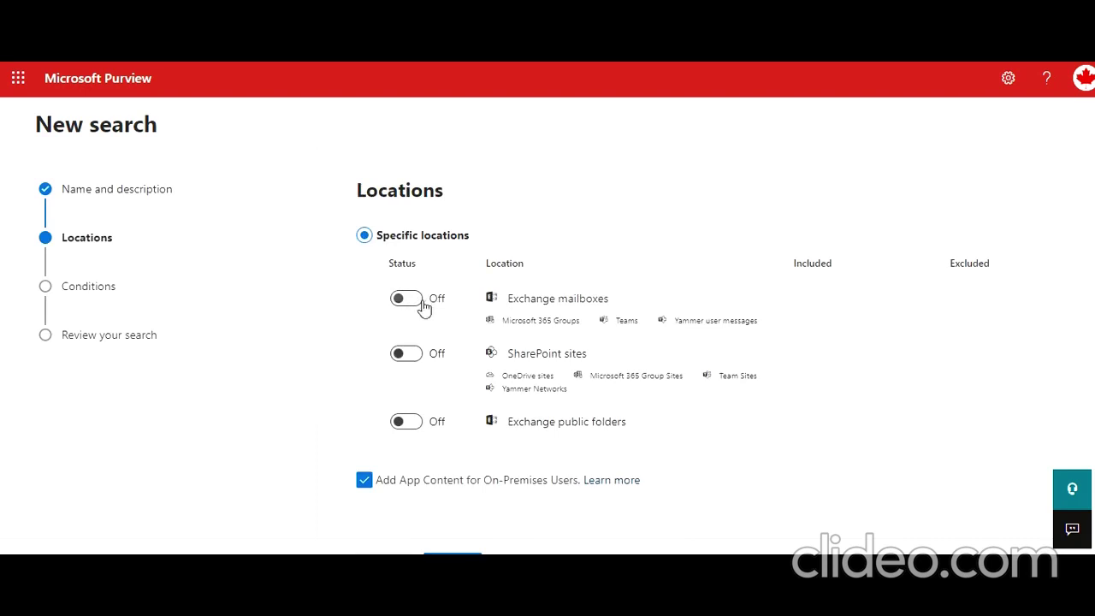
Turn on Exchange mailboxes as the search location and include only the administrator's user mailbox.
click(423, 304)
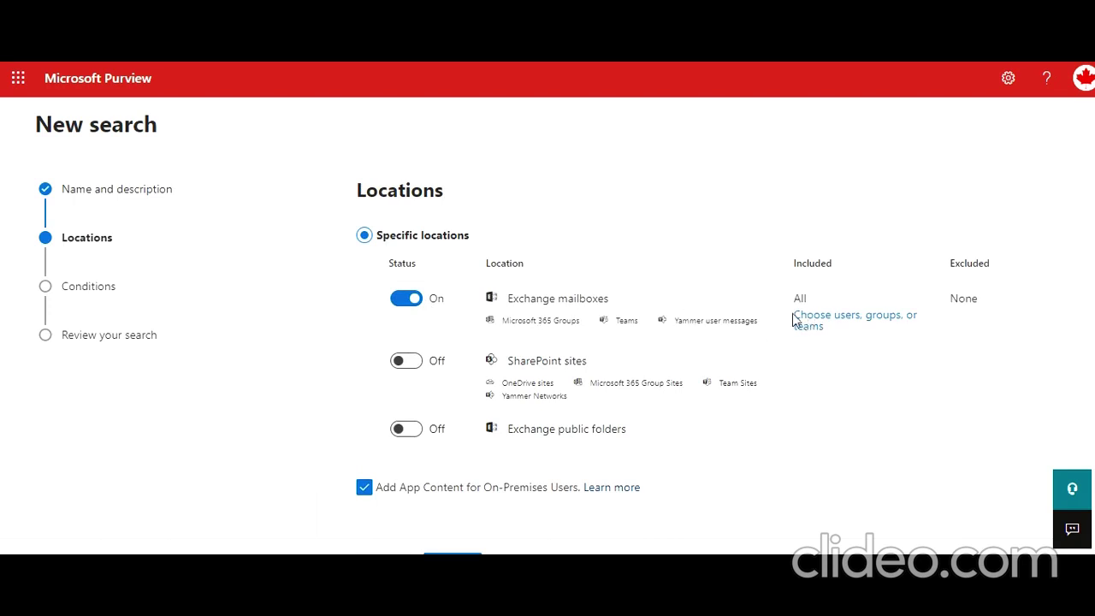
click(819, 320)
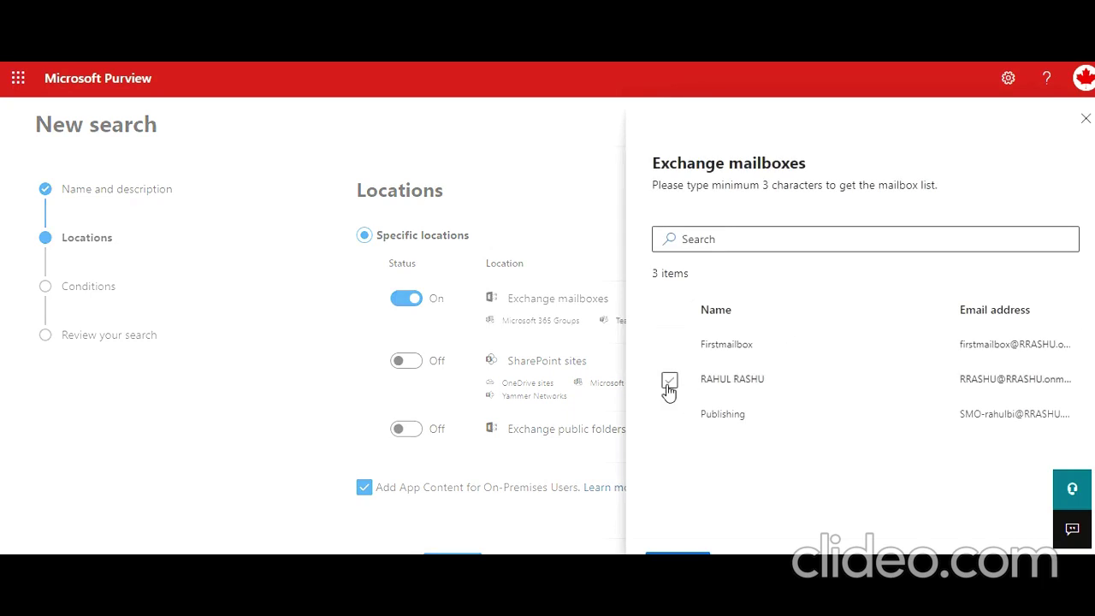
click(668, 378)
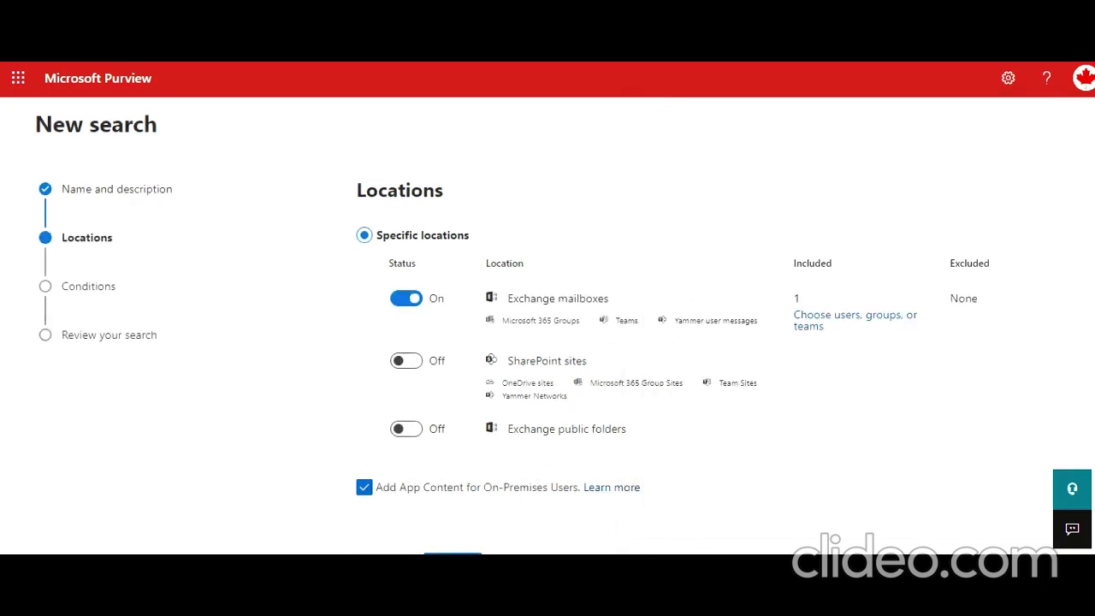
click(452, 553)
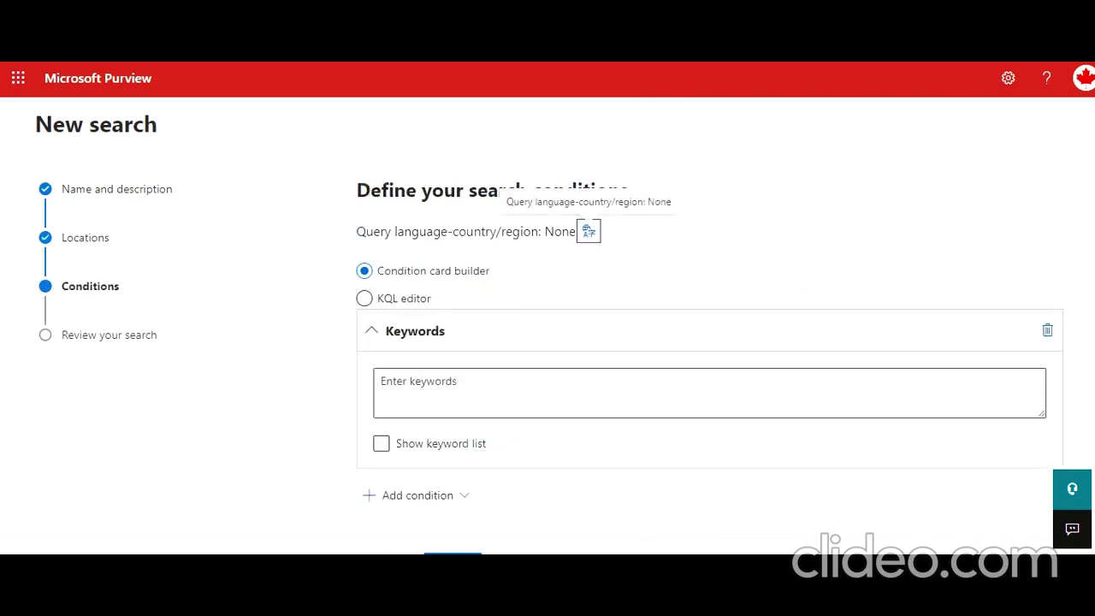
Leave the search conditions empty and submit the Mailboxexport search.
click(451, 554)
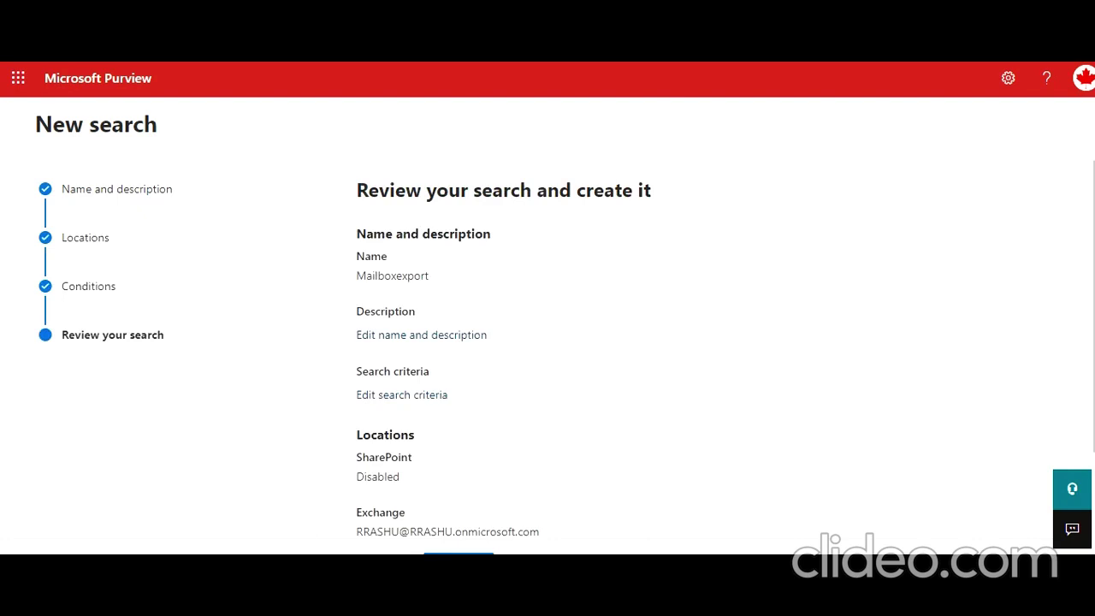
click(459, 553)
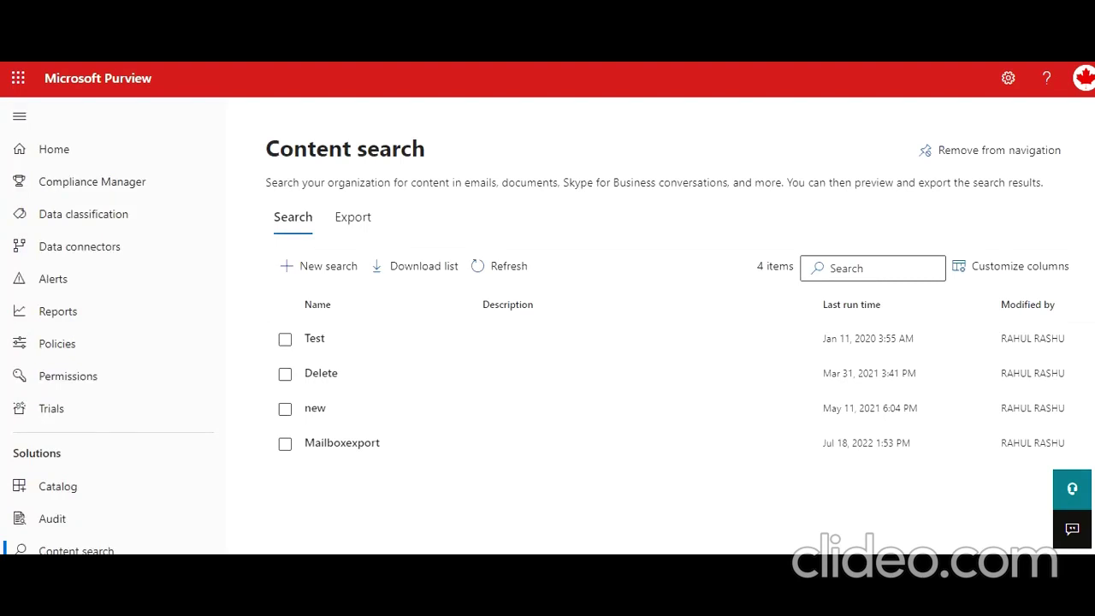
click(365, 441)
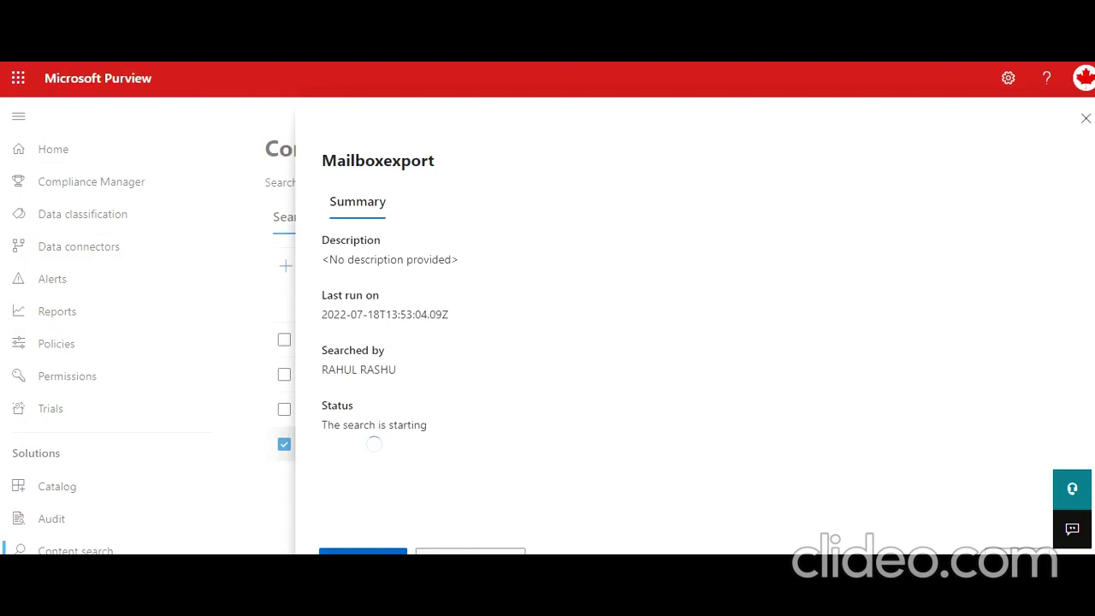
click(391, 534)
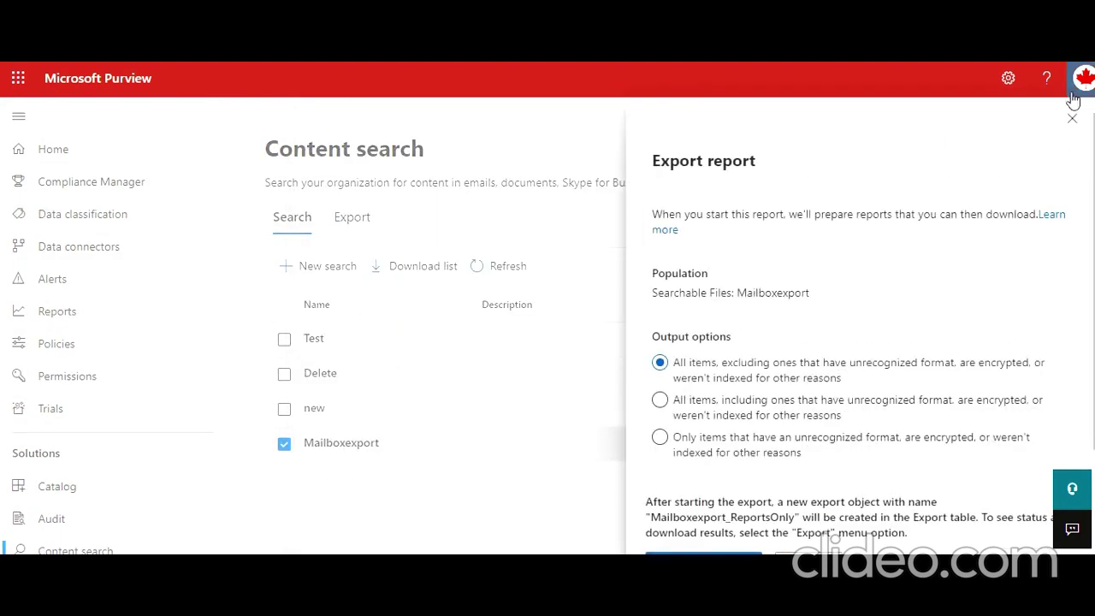
click(1073, 121)
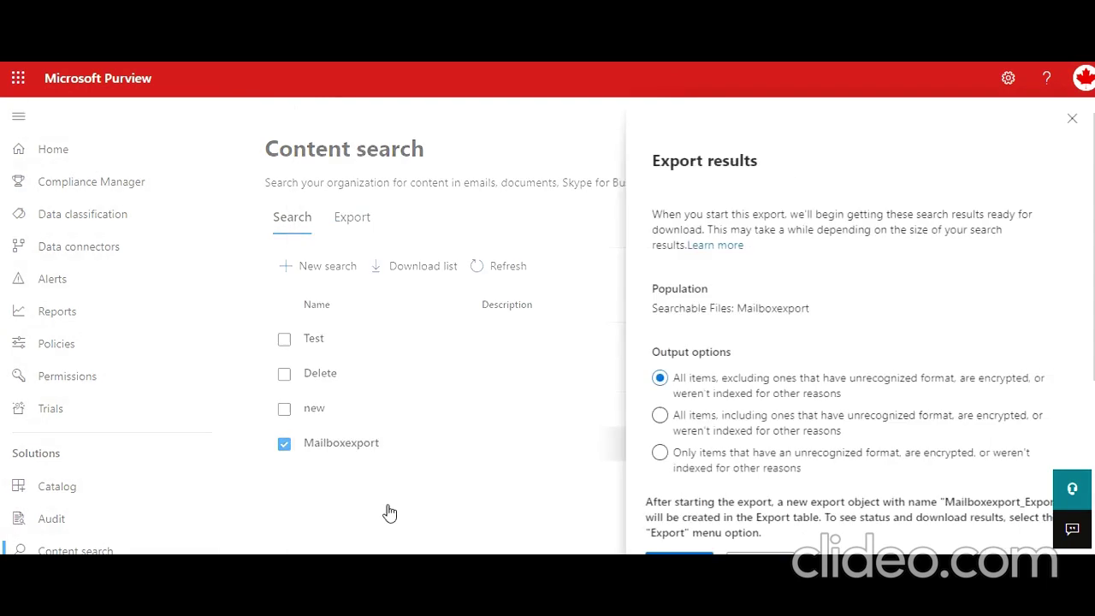
Try to export the Mailboxexport search results and dismiss the error messages.
click(730, 420)
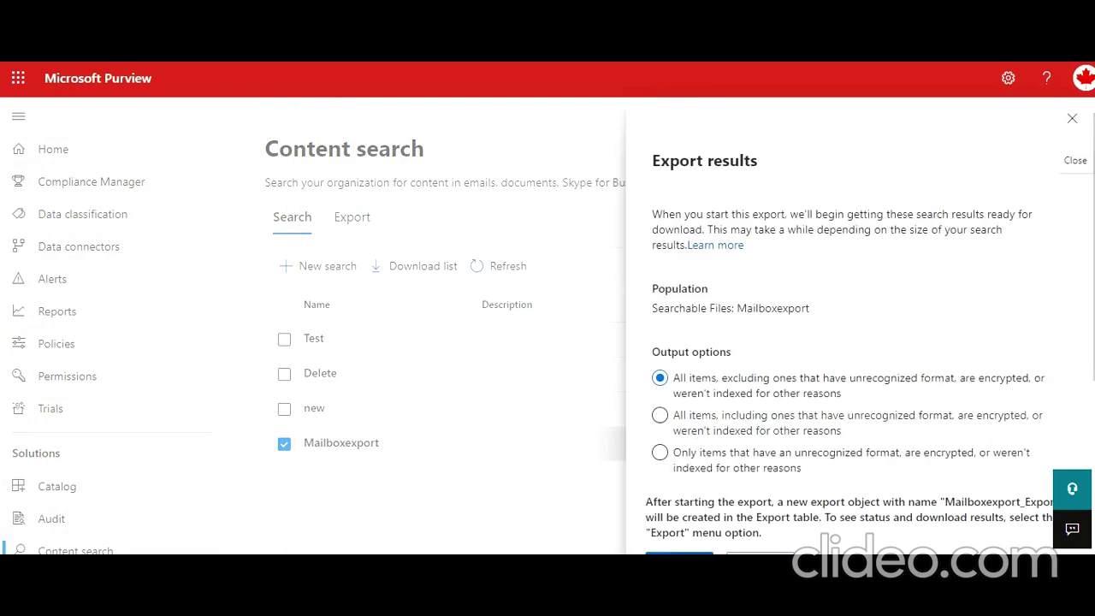
click(679, 556)
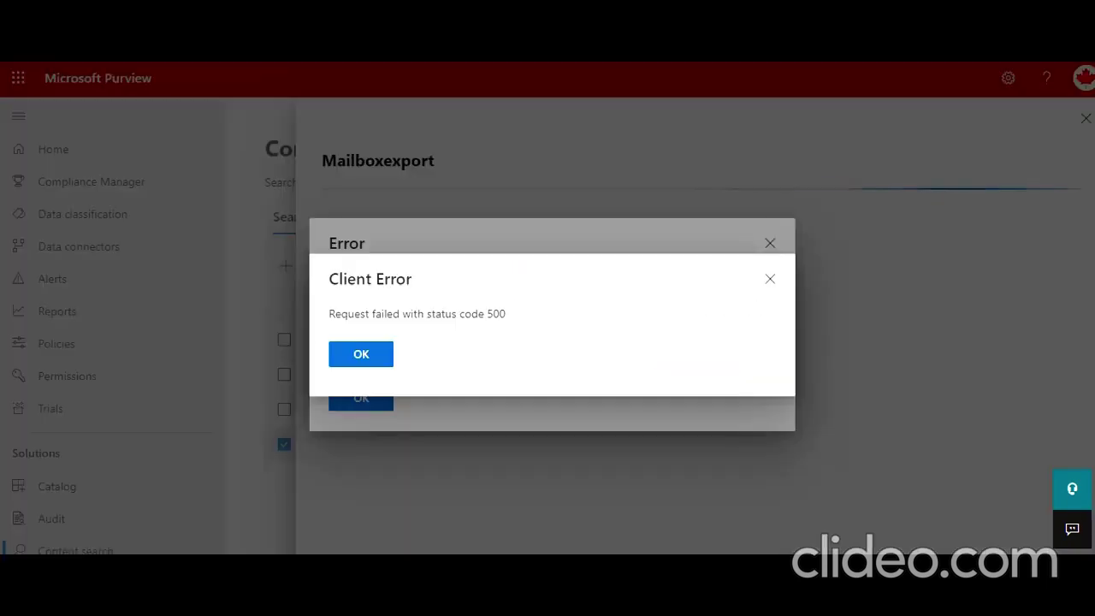
click(771, 282)
click(771, 246)
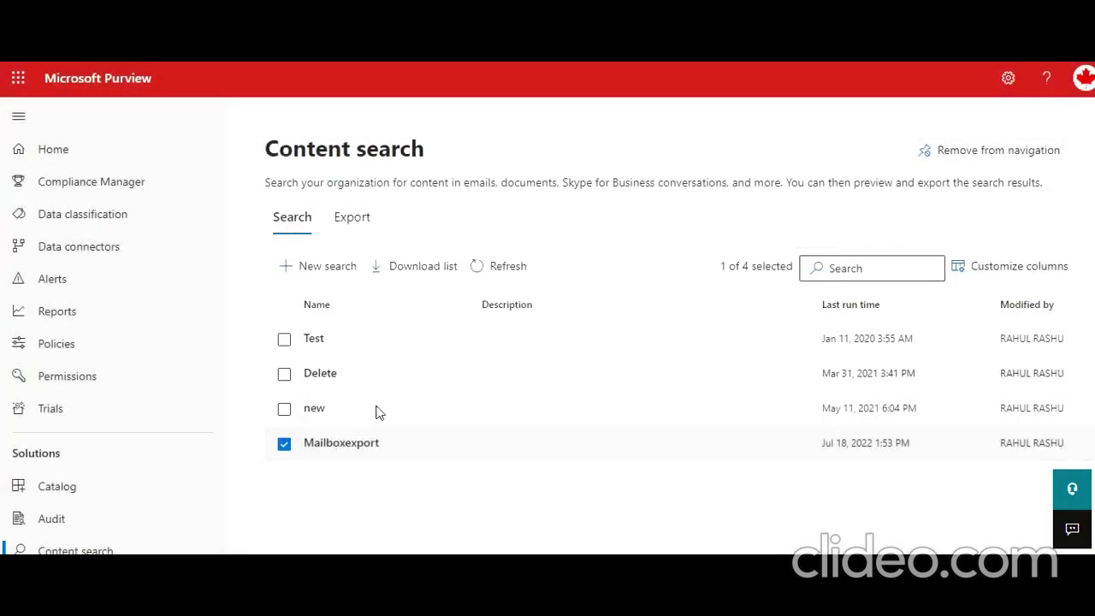
Export the Mailboxexport search results with all items, excluding those that are encrypted, unindexed or in an unrecognized format.
click(324, 446)
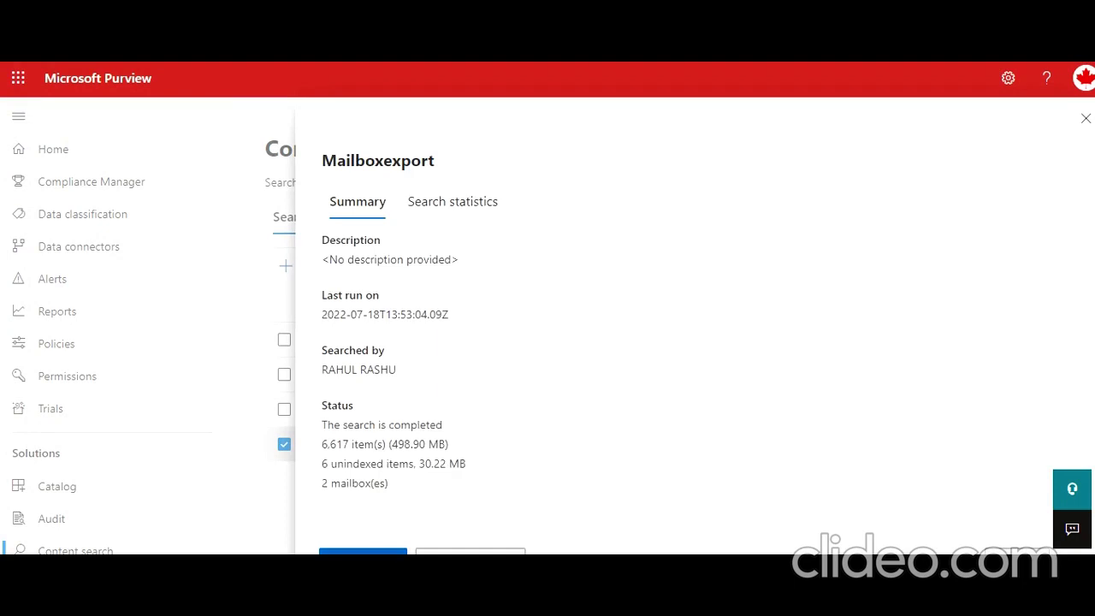
click(381, 550)
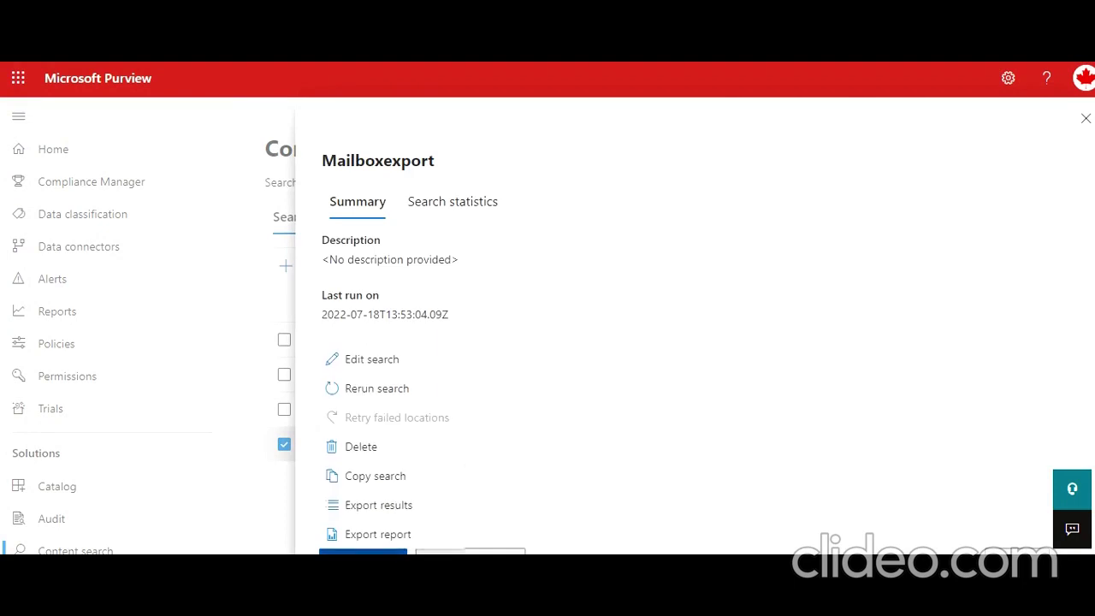
click(390, 505)
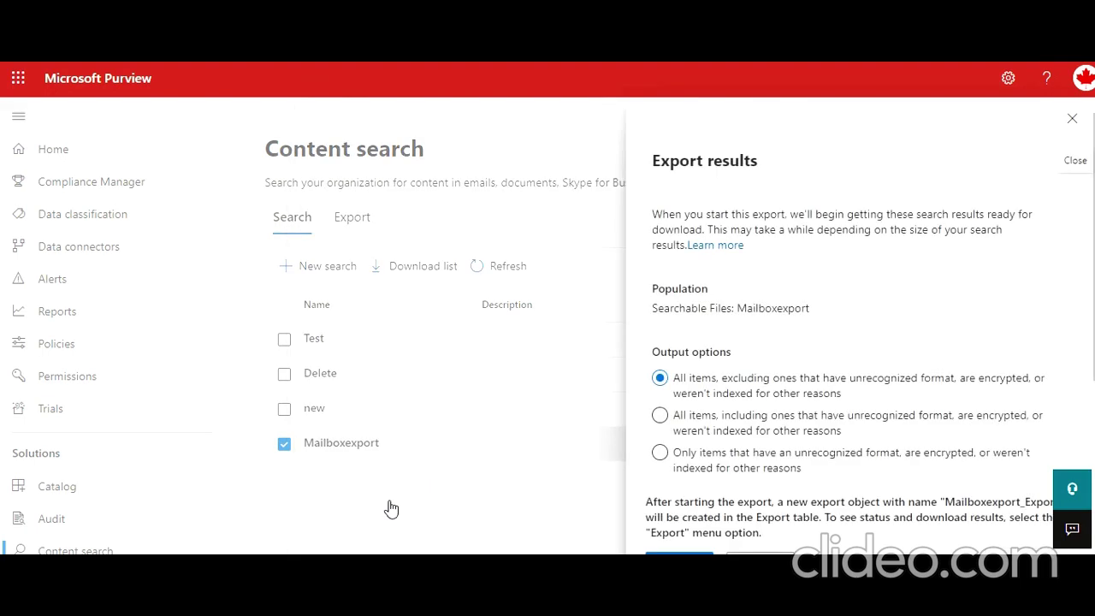
click(678, 560)
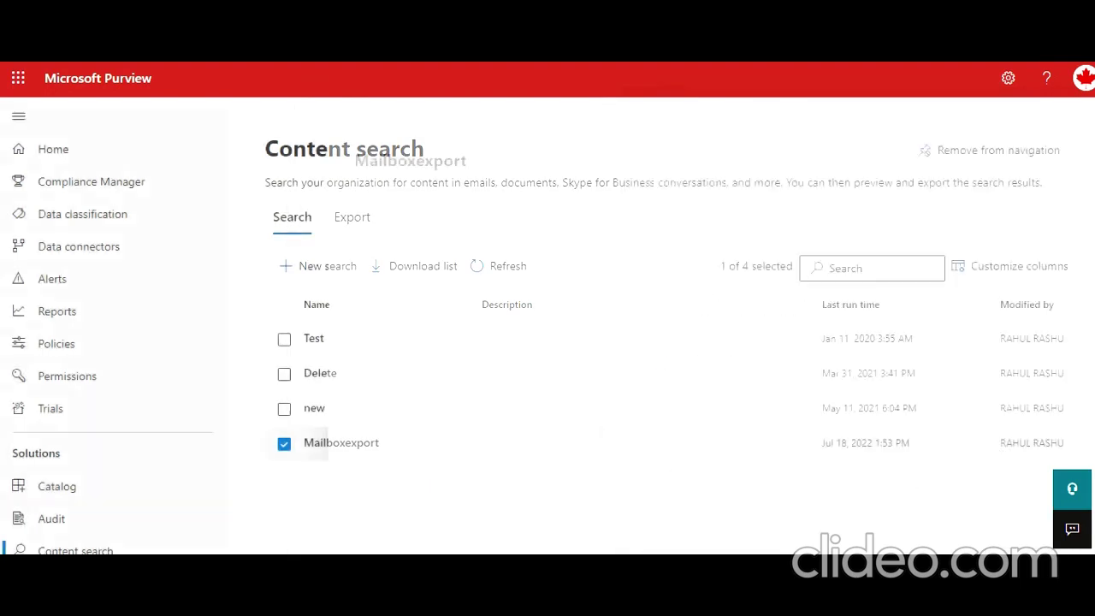
click(313, 442)
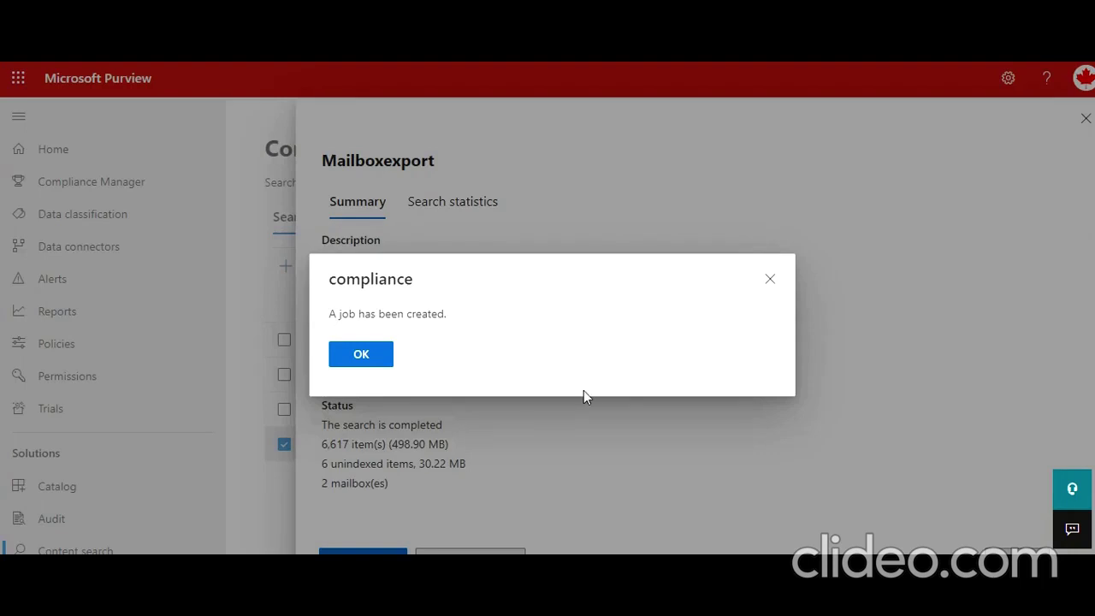
click(381, 363)
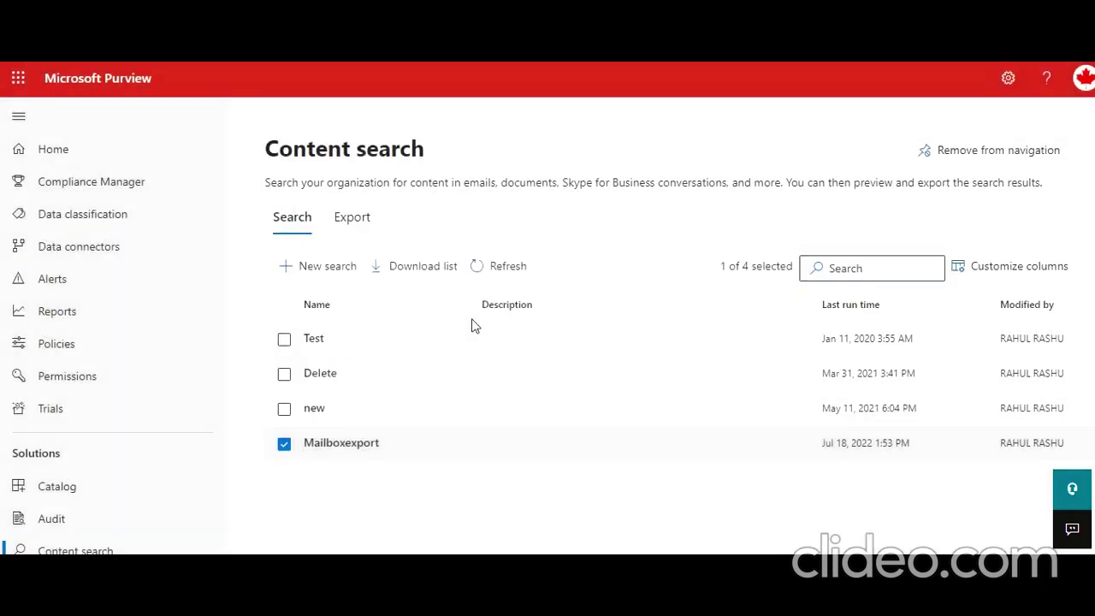
Open the Mailboxexport_Export job in the export list, refresh its status and review its size, export key and content format.
click(363, 224)
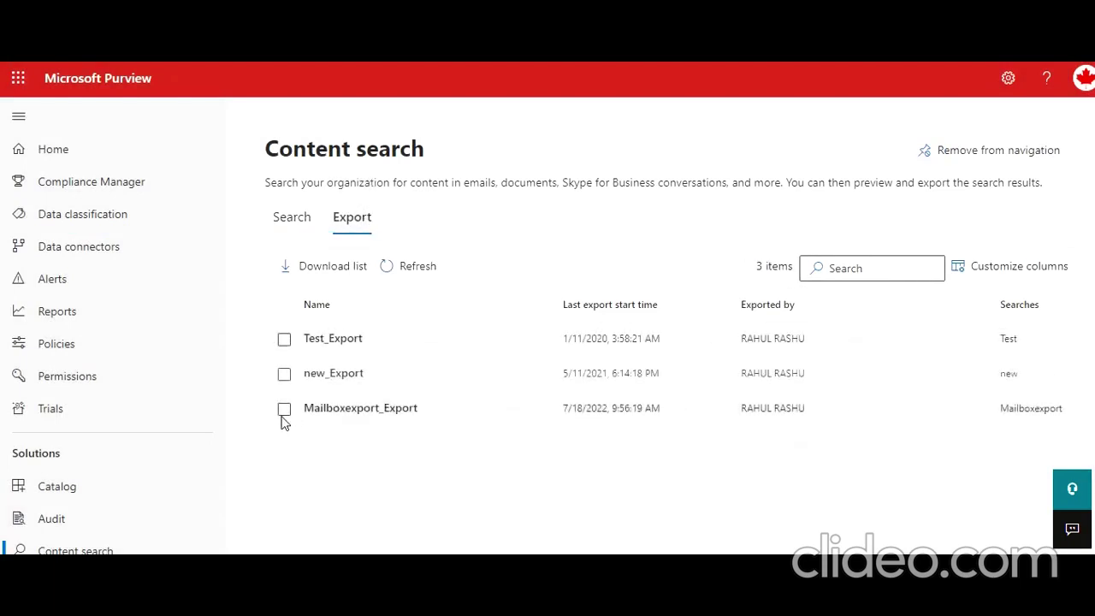
click(342, 410)
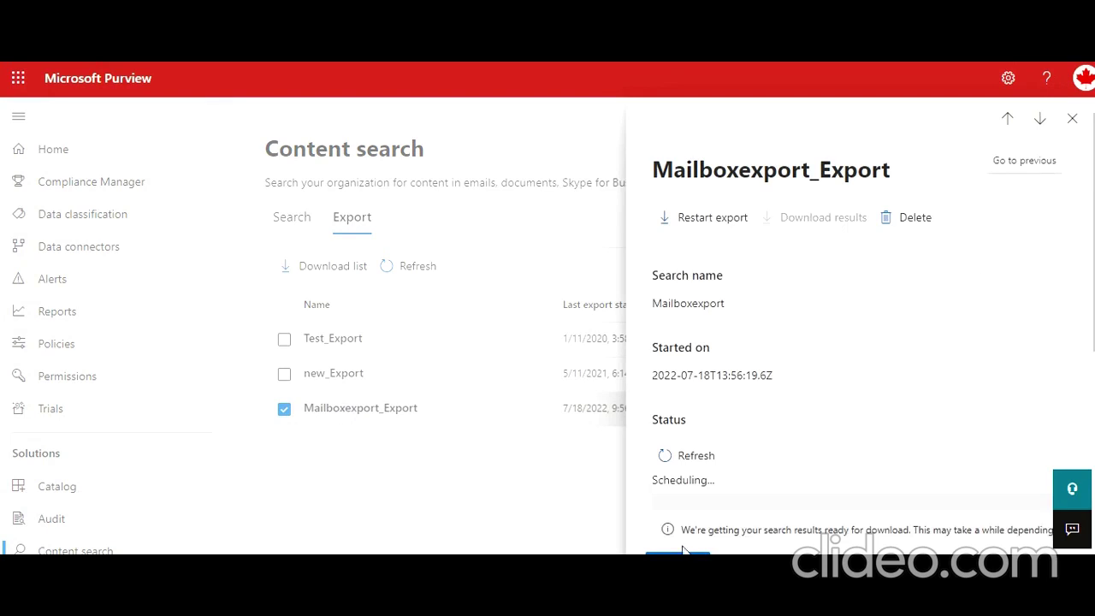
click(682, 458)
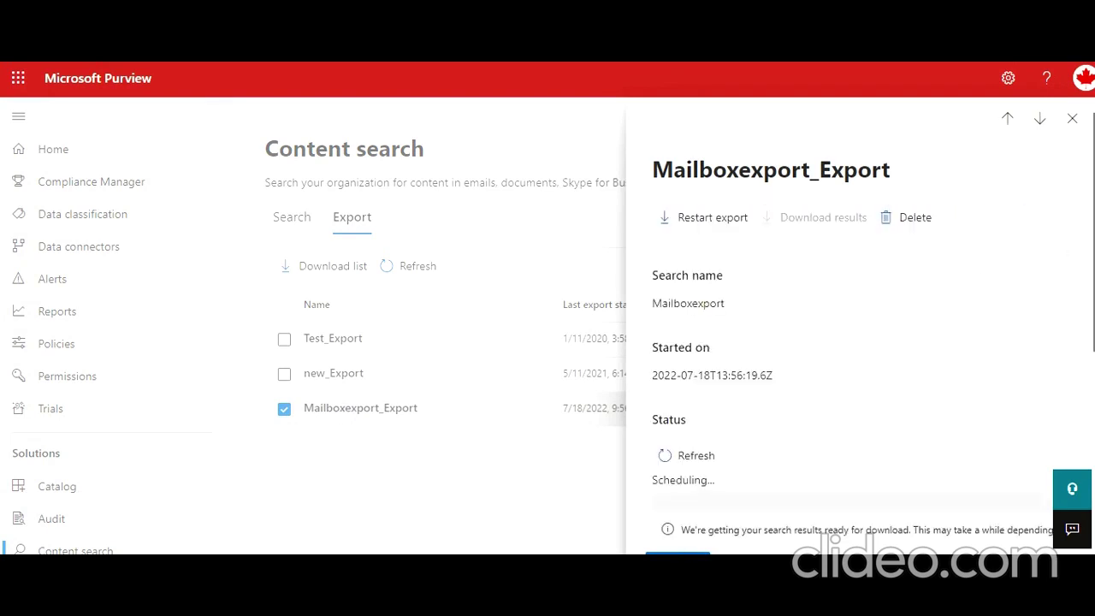
scroll(855, 385, down, 2)
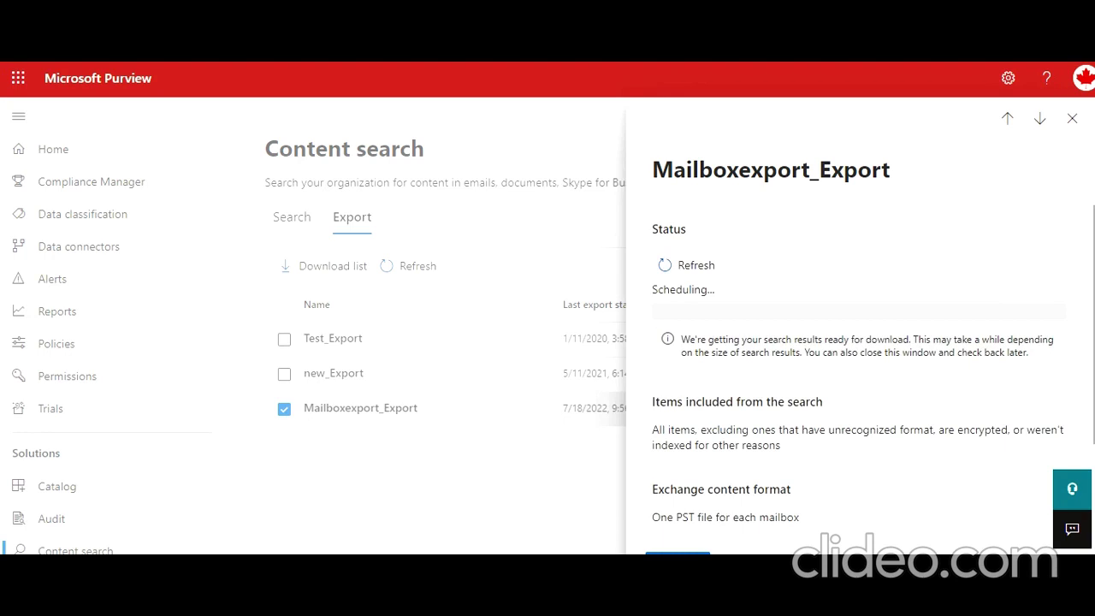
scroll(971, 537, up, 1)
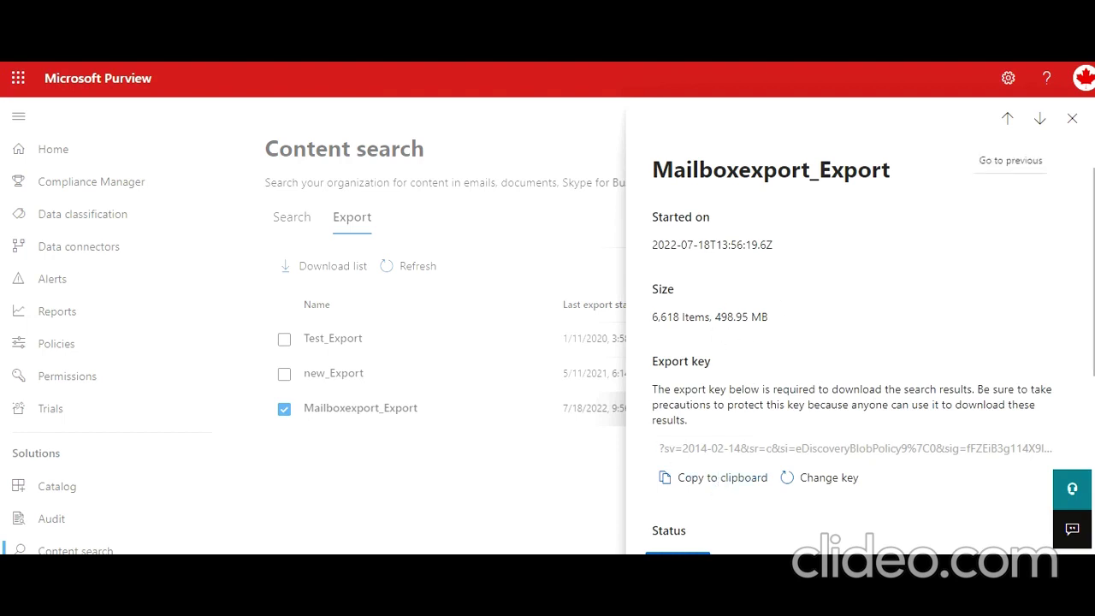
scroll(1086, 224, down, 3)
scroll(1086, 224, up, 5)
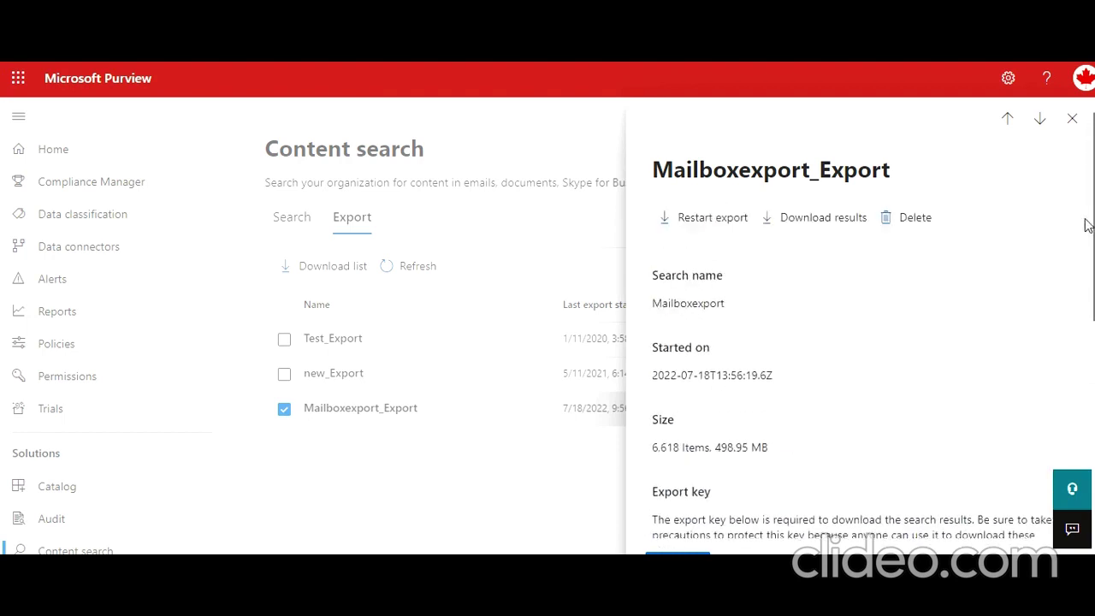
Try to download the Mailboxexport_Export results, view the launch error's details and dismiss the error.
click(799, 229)
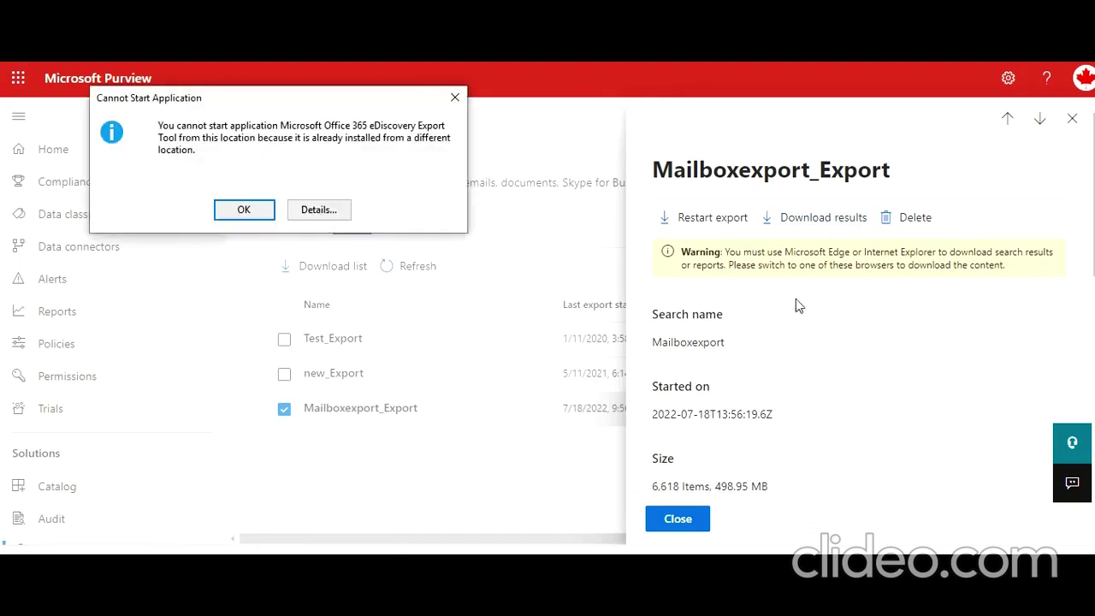
click(295, 215)
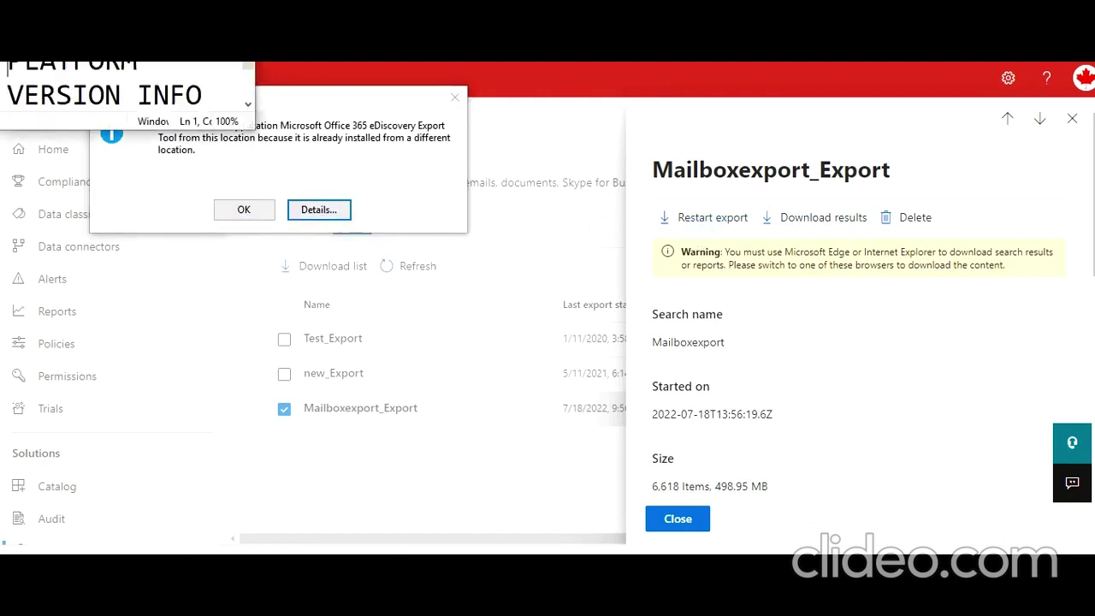
click(456, 99)
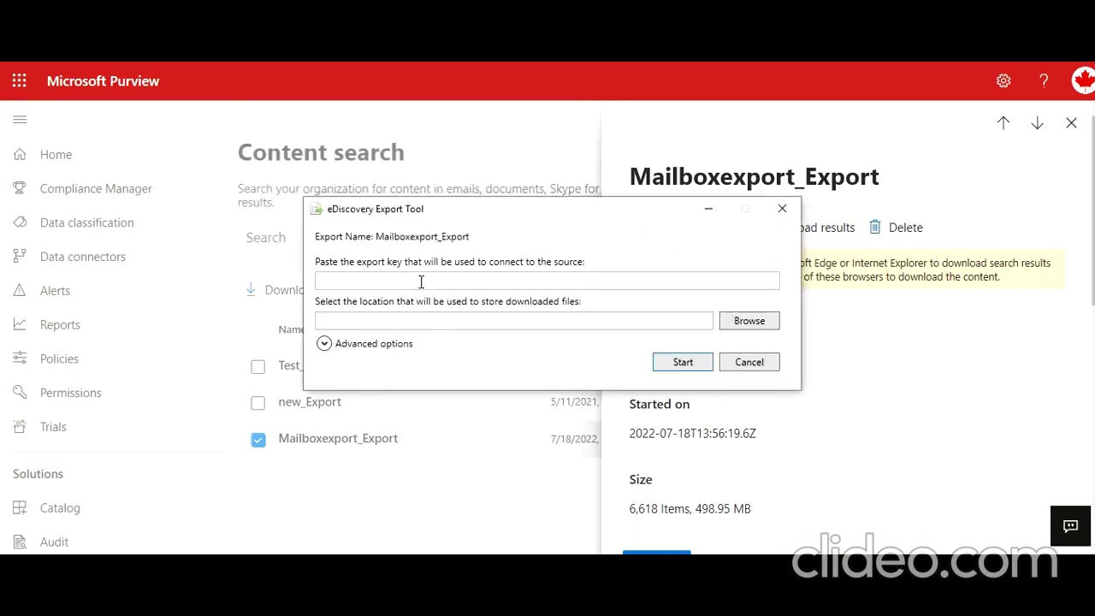
Copy the export key from the Mailboxexport_Export details and paste it into the eDiscovery Export Tool's export key field.
click(733, 484)
scroll(891, 370, down, 4)
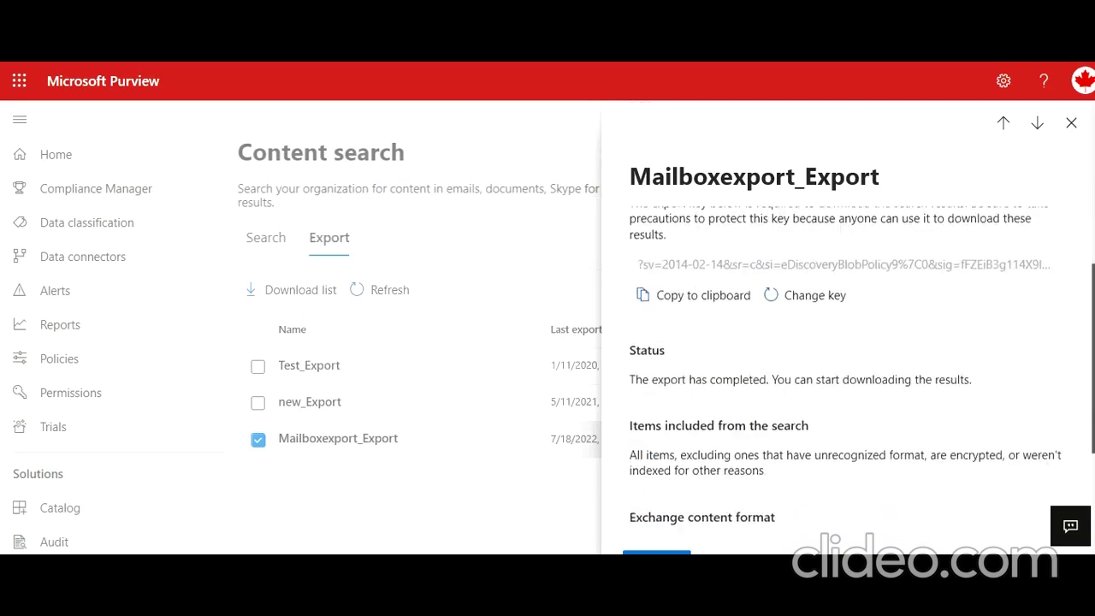
click(667, 298)
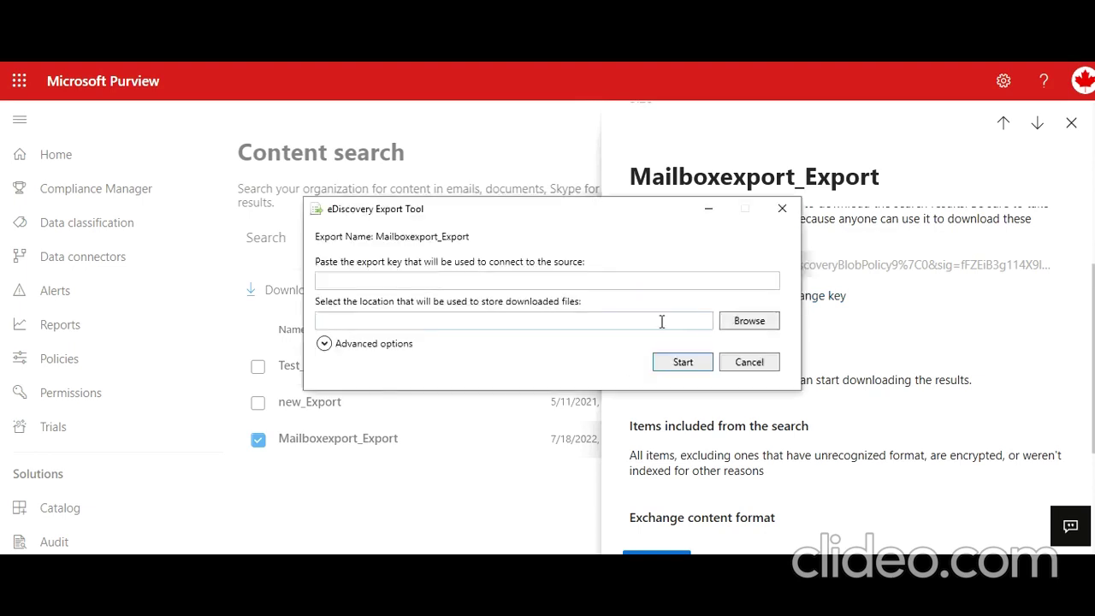
click(581, 276)
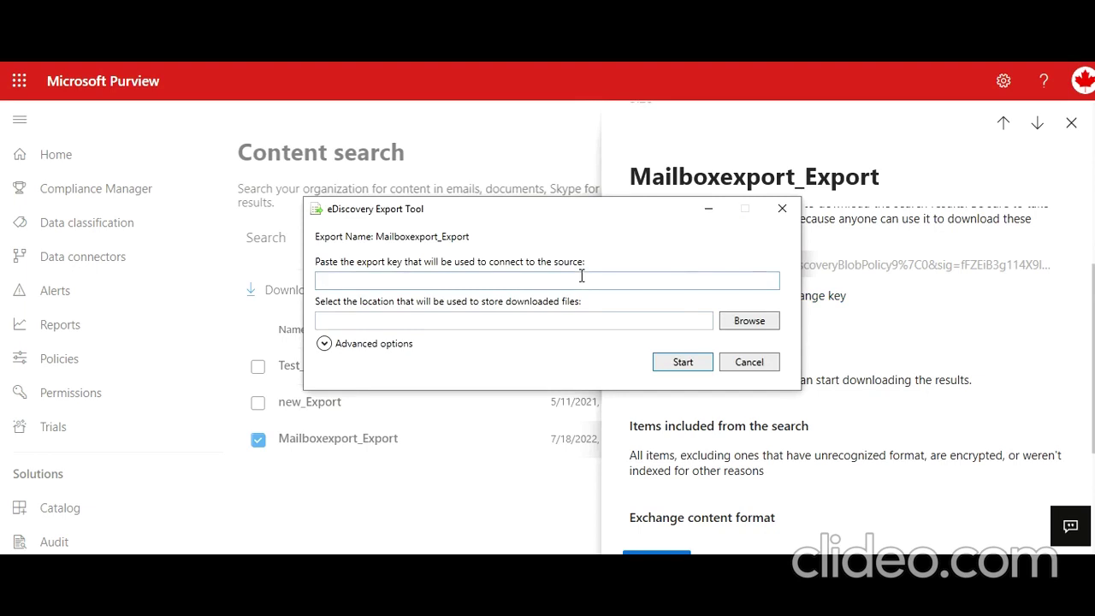
key(ctrl+v)
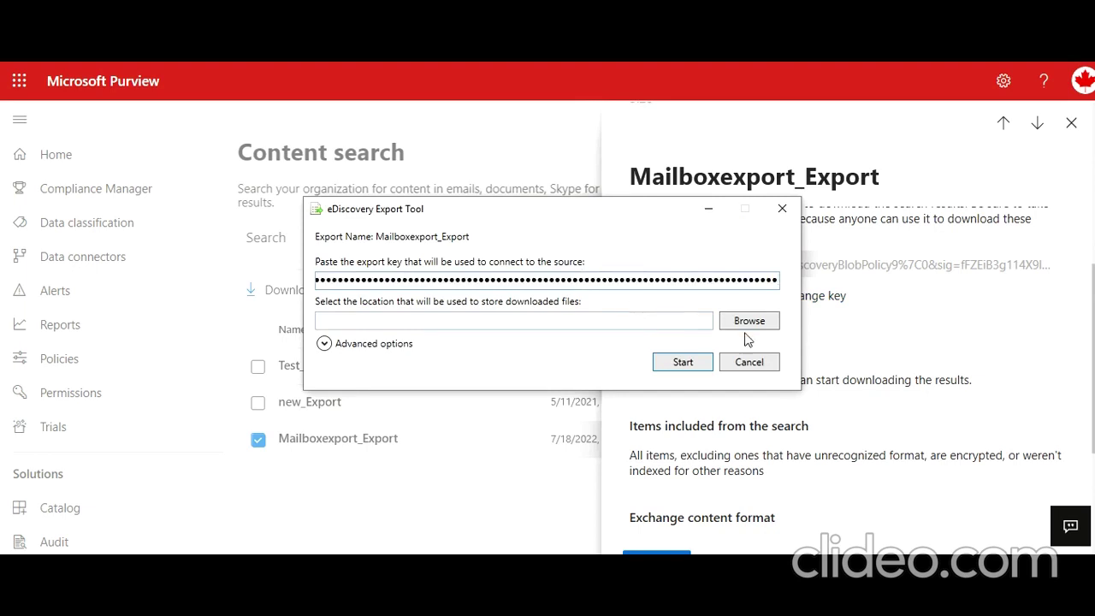